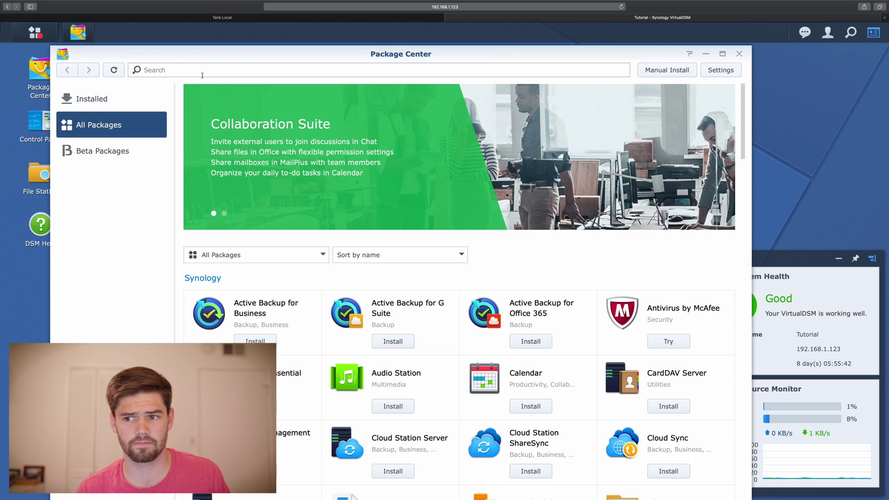
Step: Show Package Center's All Packages list, sorted by name
click(202, 73)
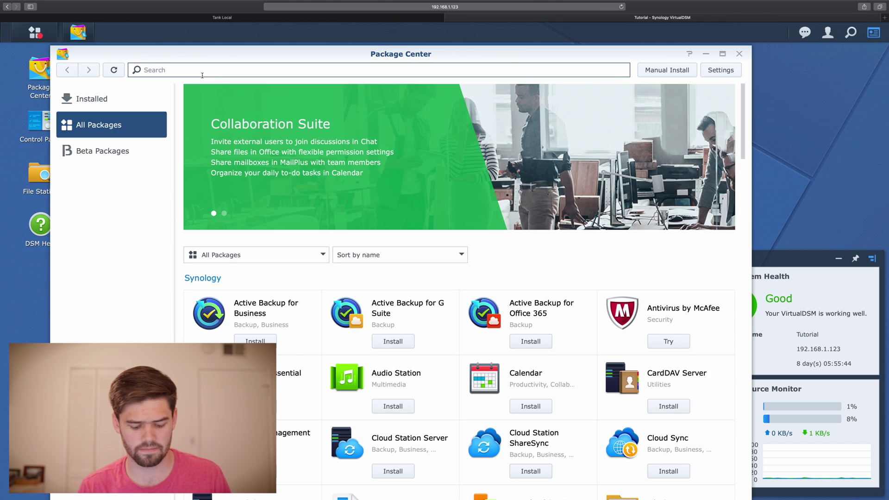
Step: Search for 'vpn', install VPN Server, and open it to the L2TP/IPSec page
text(vpn)
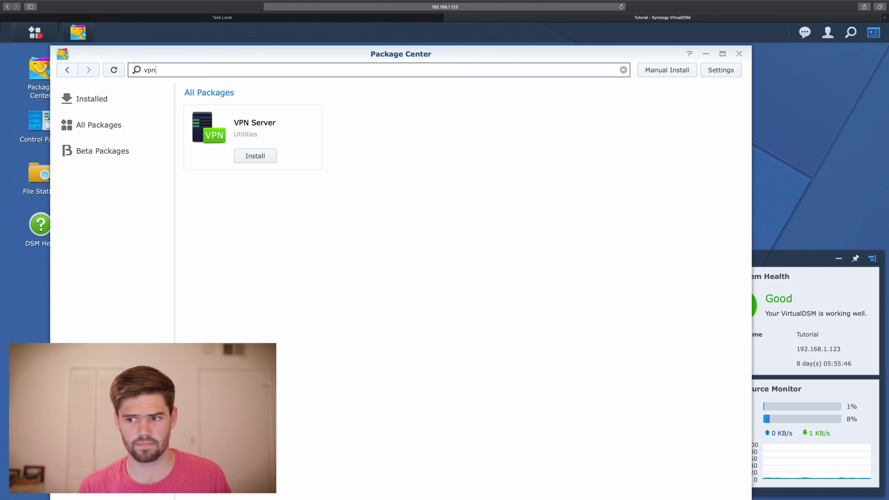
click(250, 157)
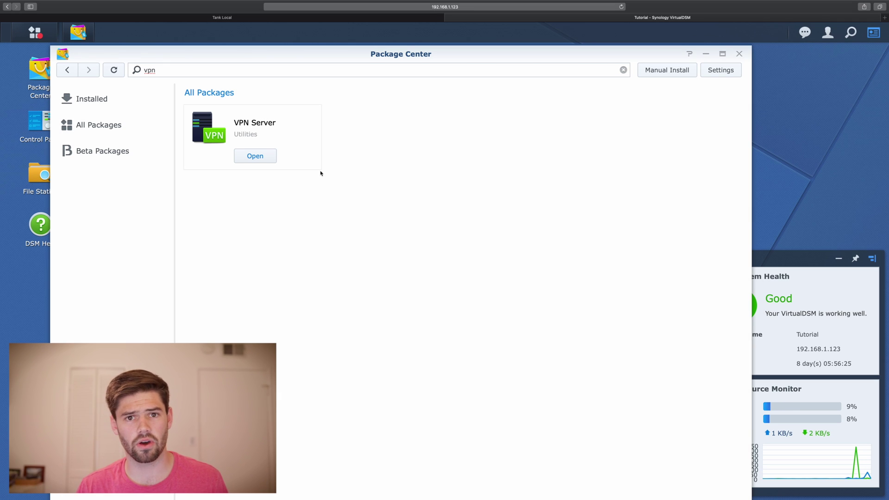
click(256, 155)
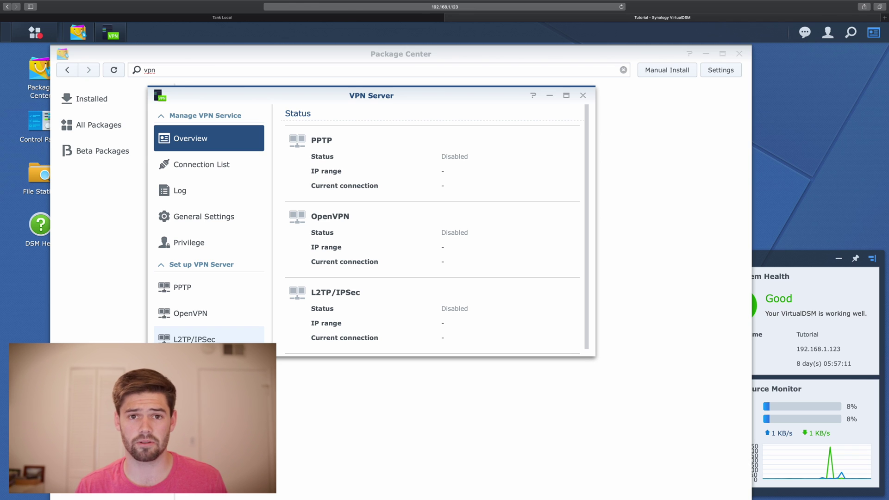
click(195, 340)
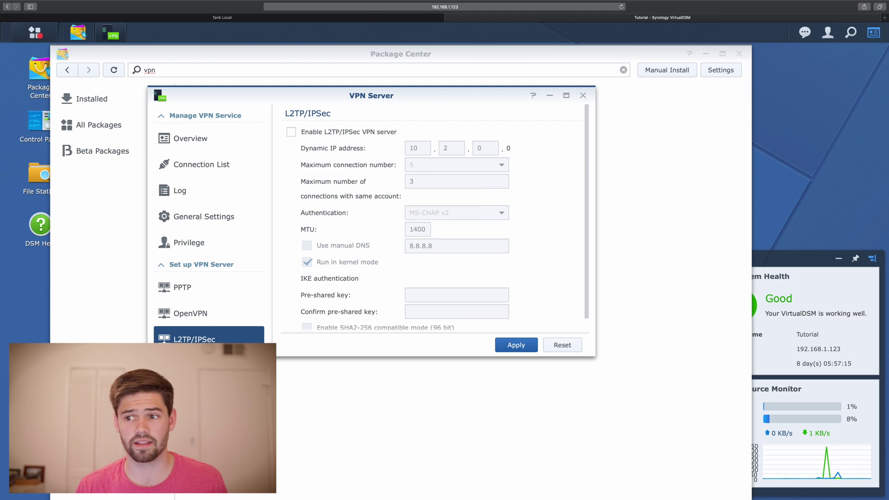
Step: Enable the L2TP/IPSec VPN server, keeping defaults such as 5 connections and MTU 1400
click(292, 133)
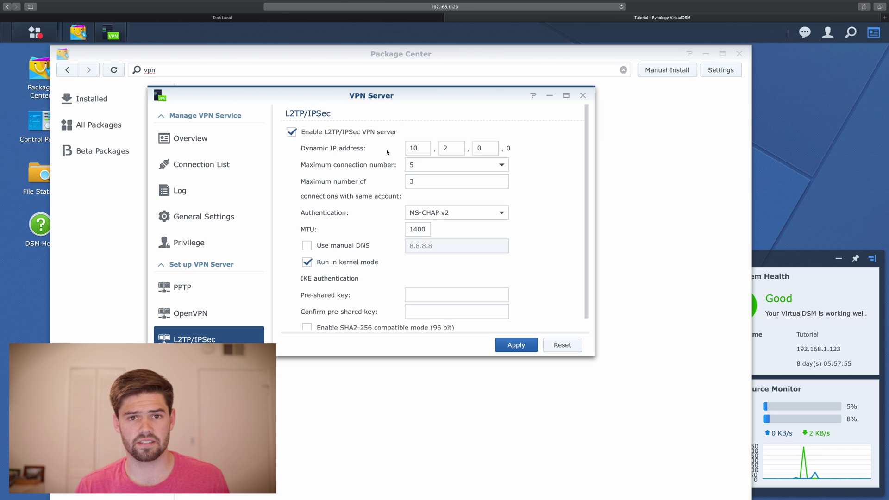
Step: Change the L2TP/IPSec dynamic IP range from 10.2.0.0 to 192.168.2.0
double_click(420, 149)
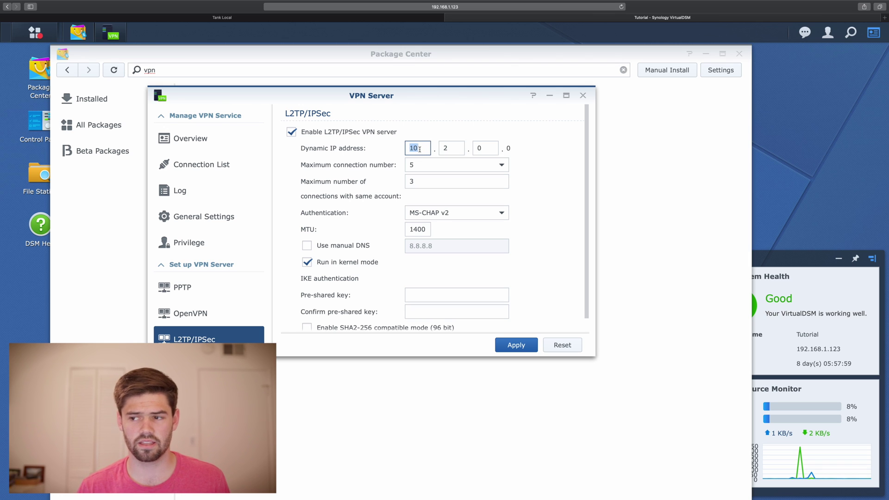
text(192.168)
key(BackSpace)
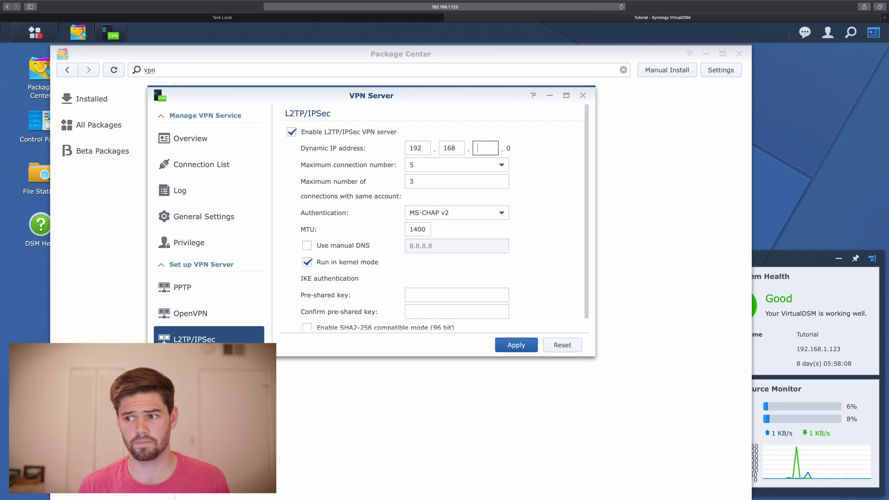
text(2)
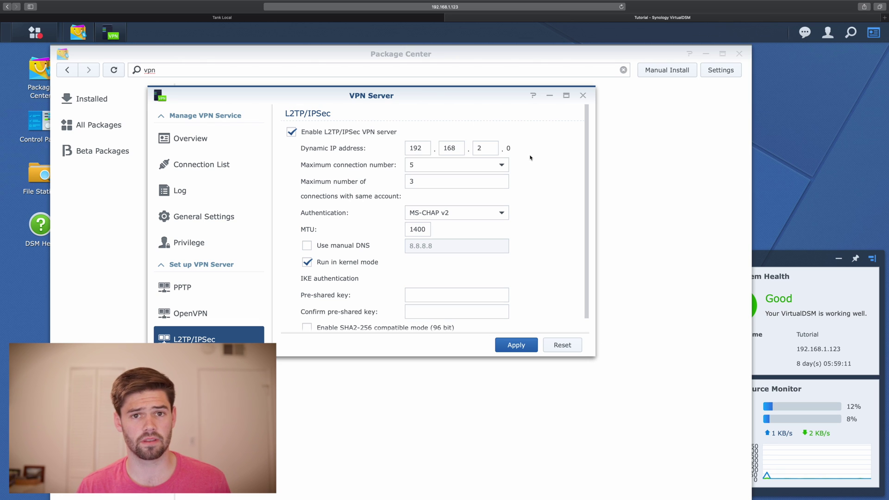
click(502, 165)
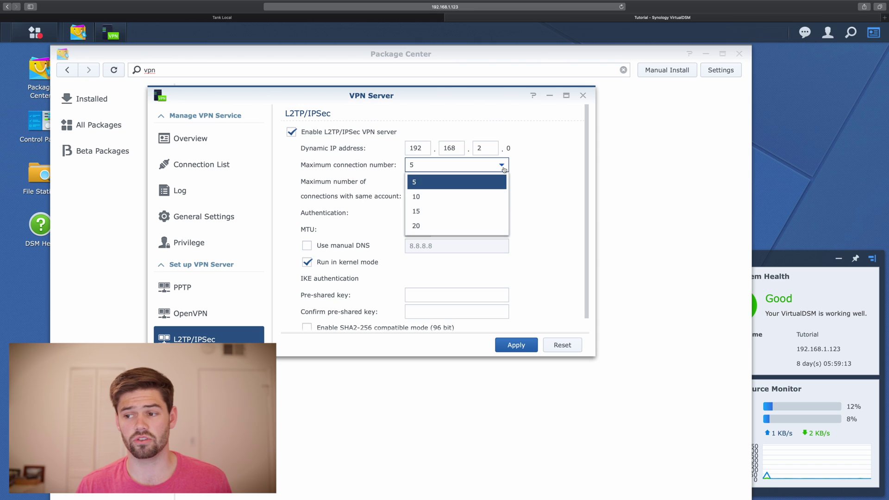
click(503, 167)
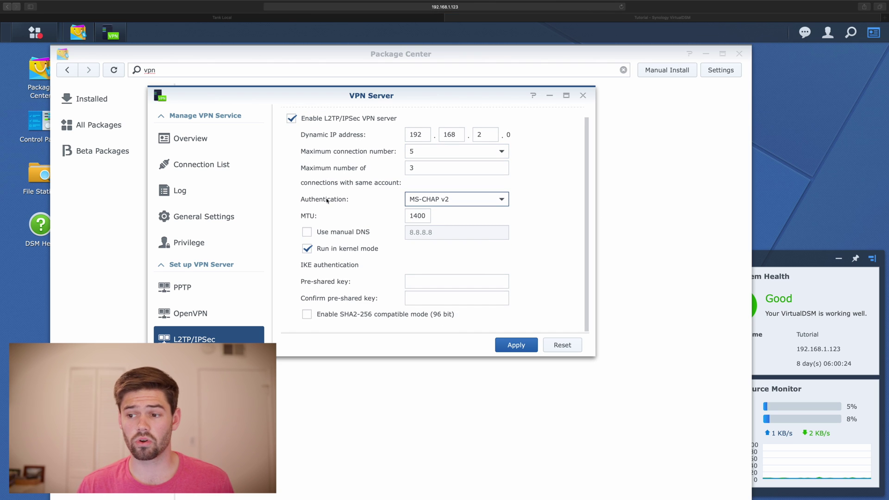
click(457, 198)
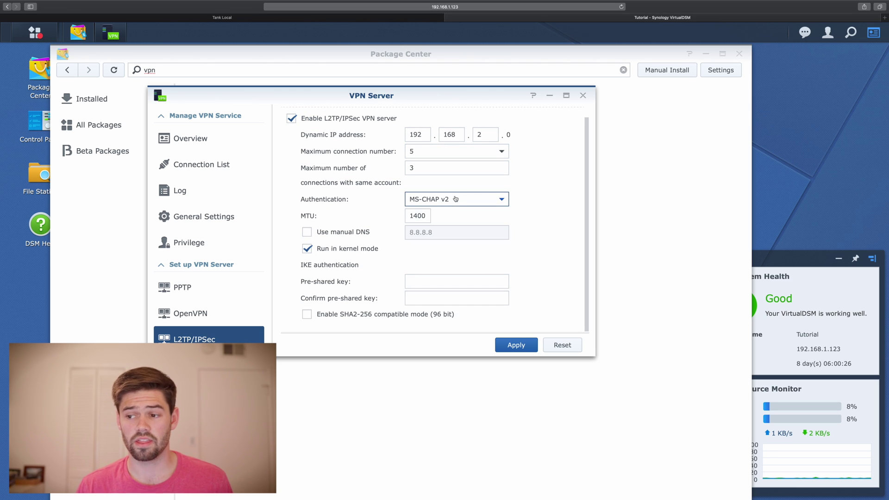
click(456, 199)
click(456, 199)
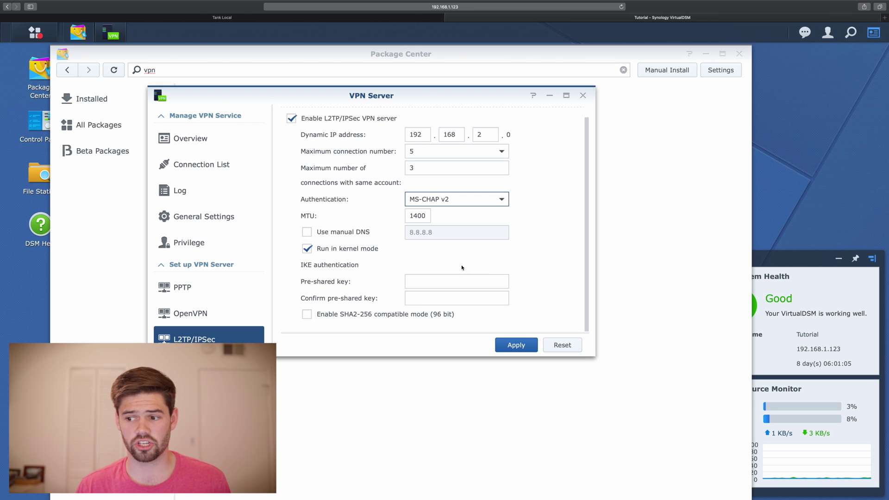
Step: Enter and confirm the pre-shared key, apply, and acknowledge the UDP 1701/500/4500 notice
click(443, 284)
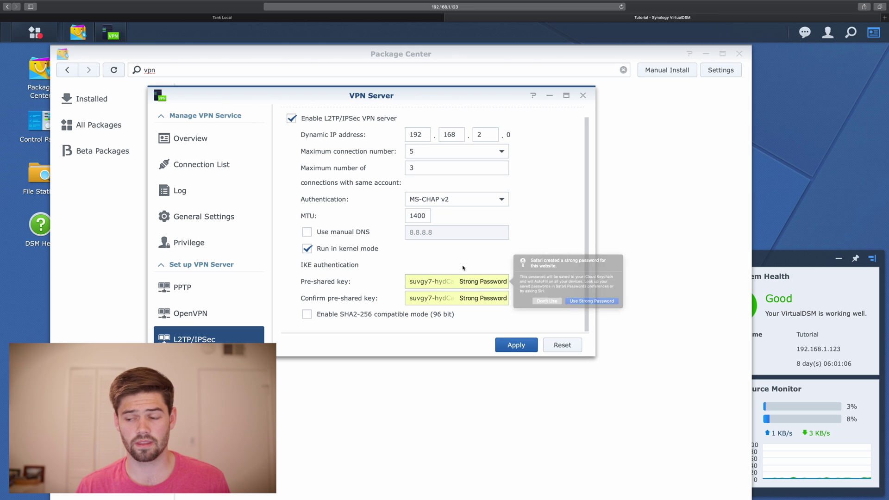
click(545, 302)
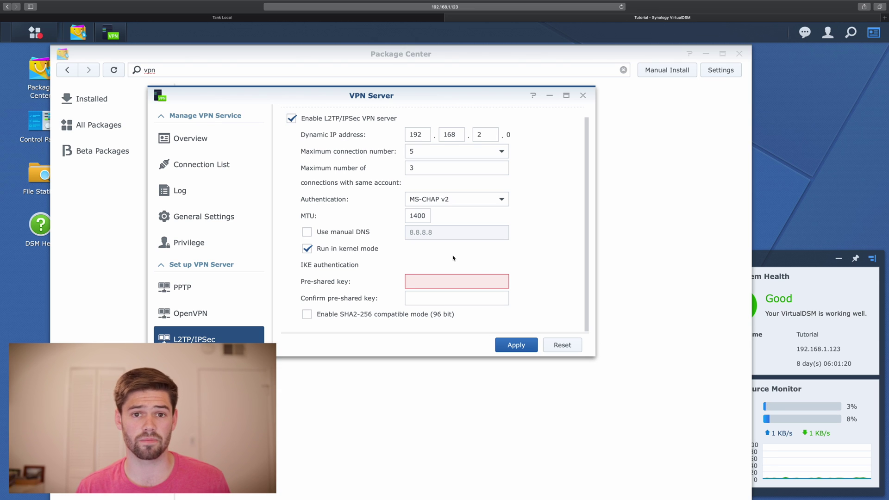
text(••••••••••)
key(Tab)
text(••••••••••)
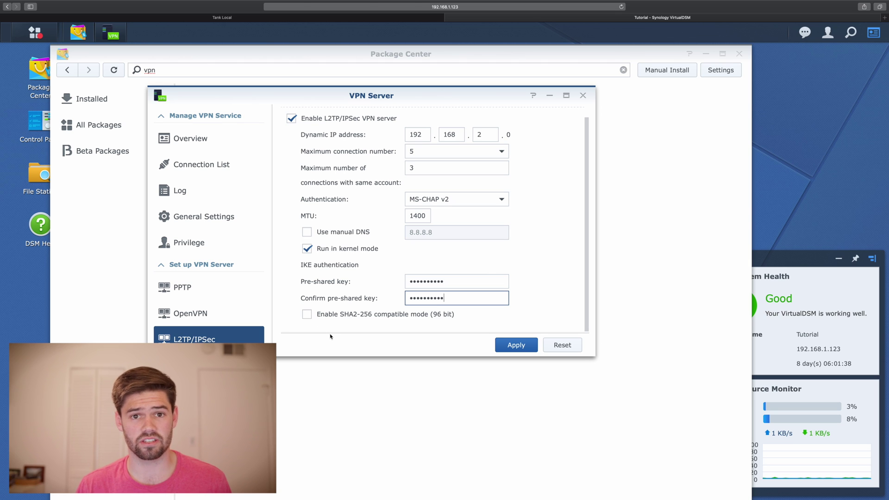
click(502, 350)
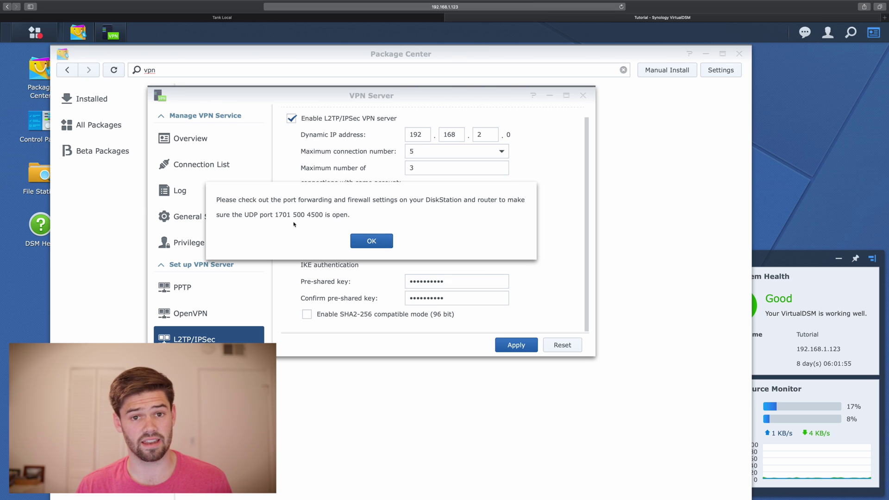
click(372, 240)
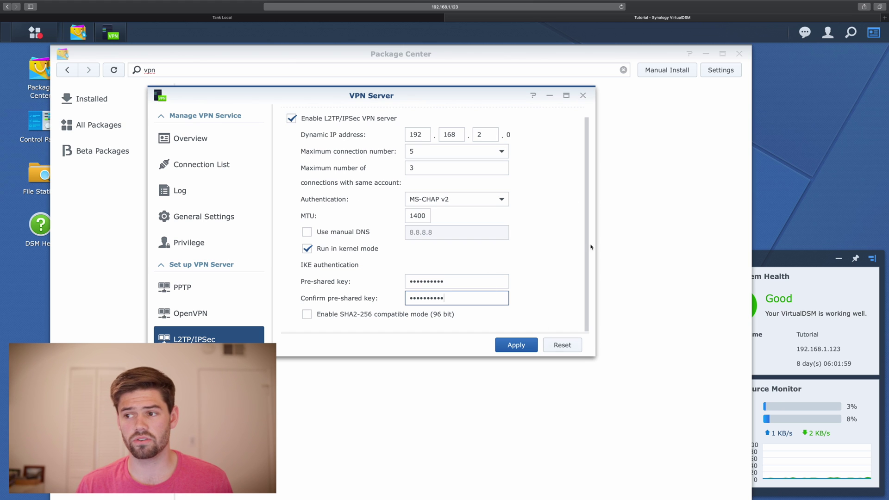
Step: Close Package Center and open Control Panel's External Access Router Configuration full screen
click(739, 54)
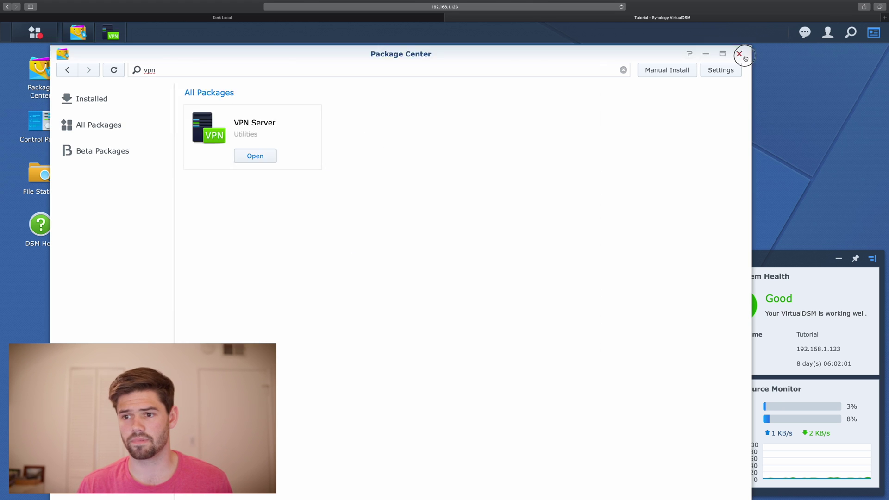
click(42, 124)
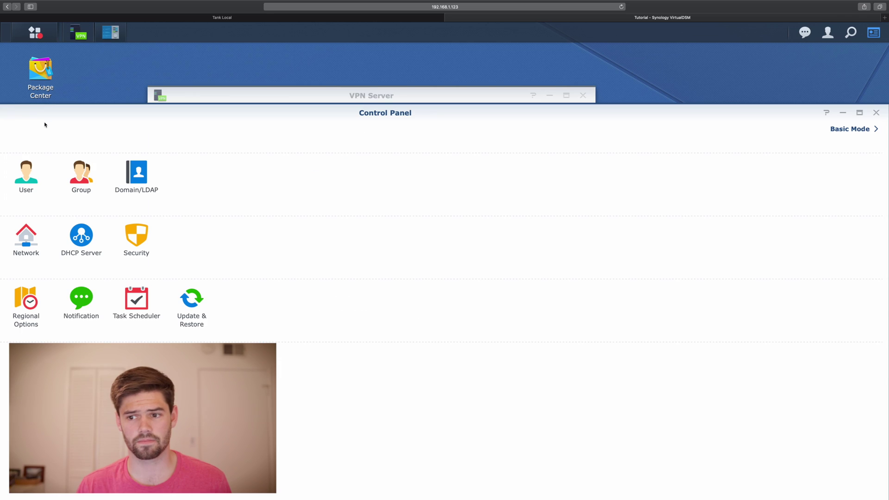
click(860, 113)
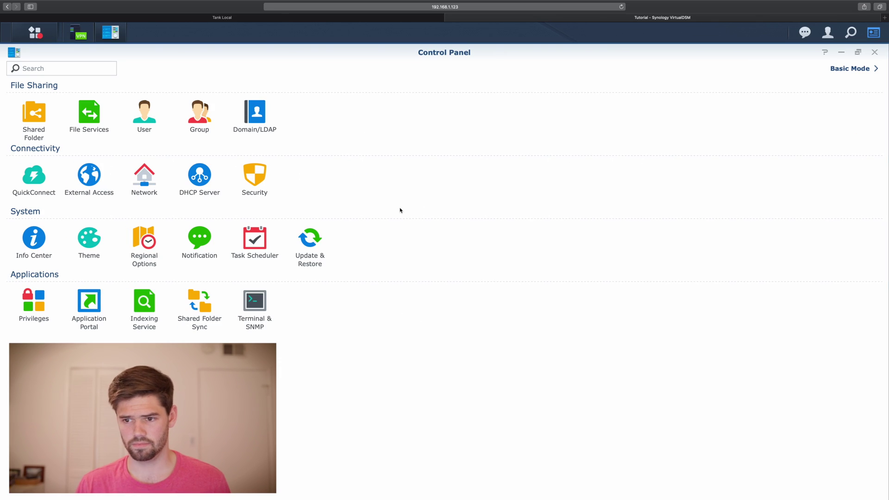
click(86, 181)
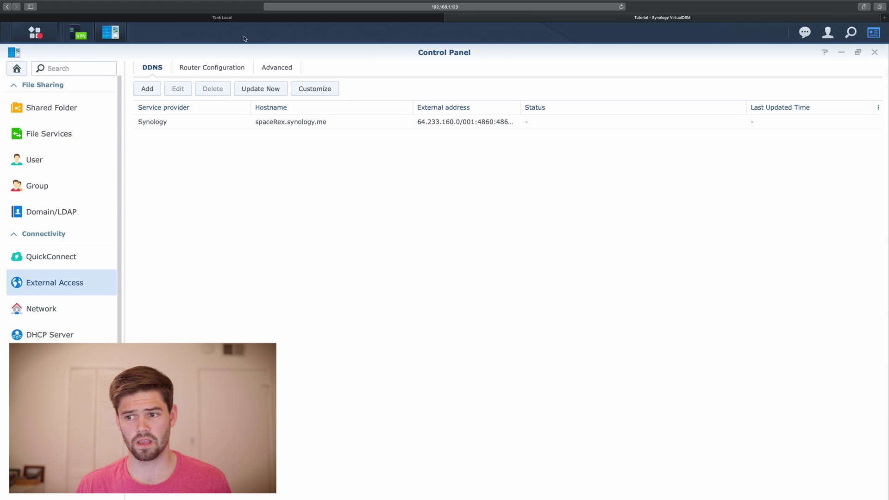
click(209, 67)
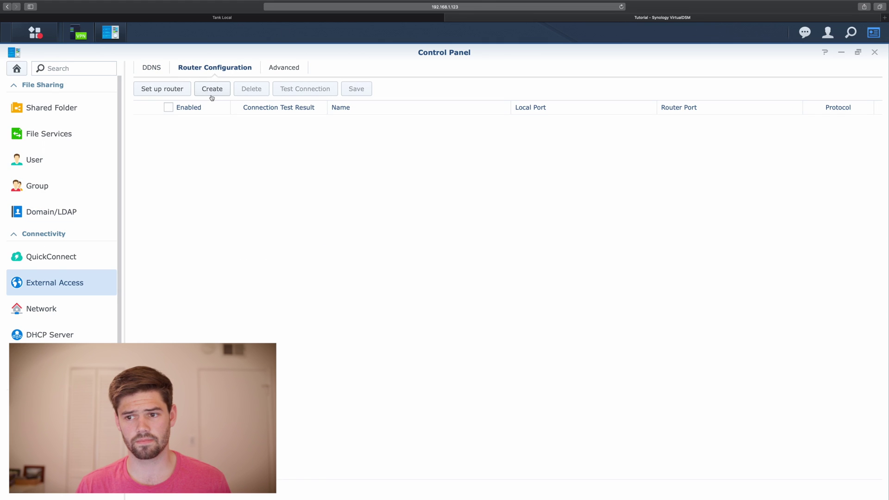
Step: Run router setup and apply the detected Synology SRM UPnP router
click(184, 92)
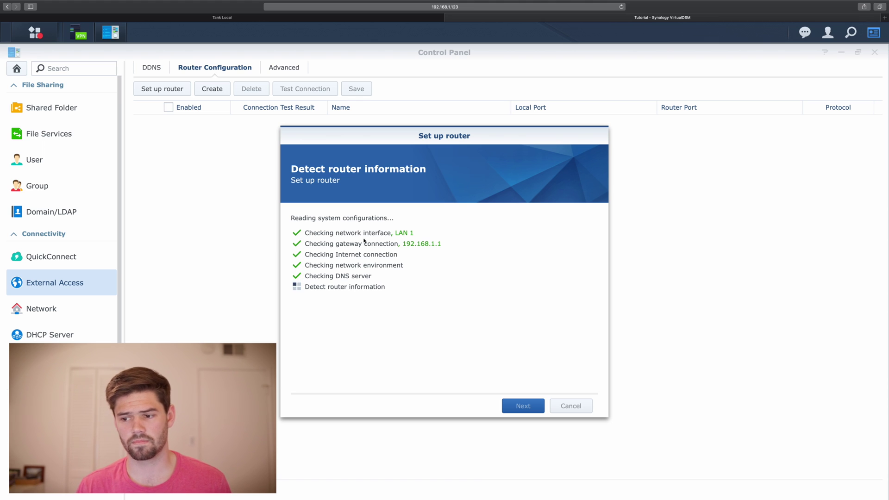
click(516, 408)
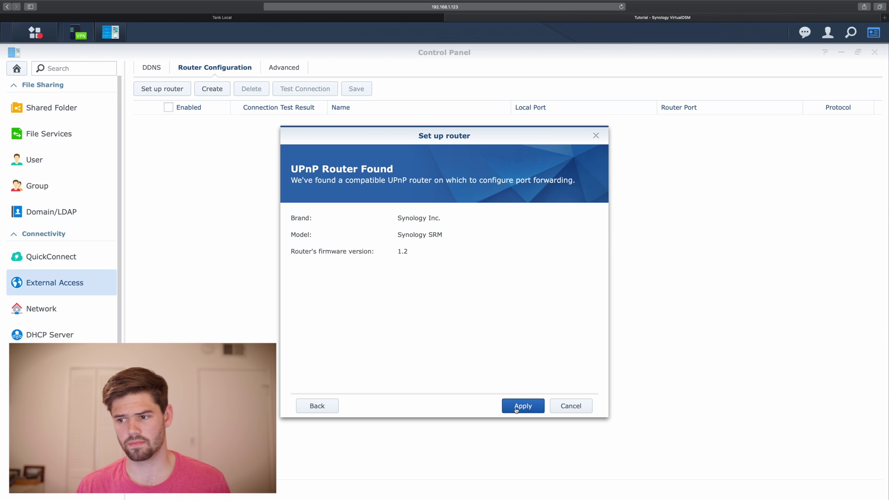
click(517, 410)
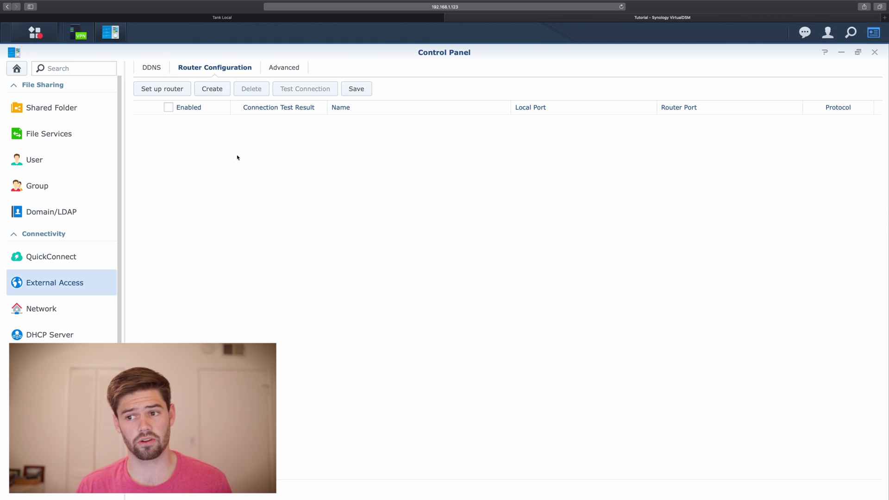
Step: Create a built-in application forwarding rule with VPN Server ports TCP 1723, UDP 1194, 1701, 500/4500
click(209, 95)
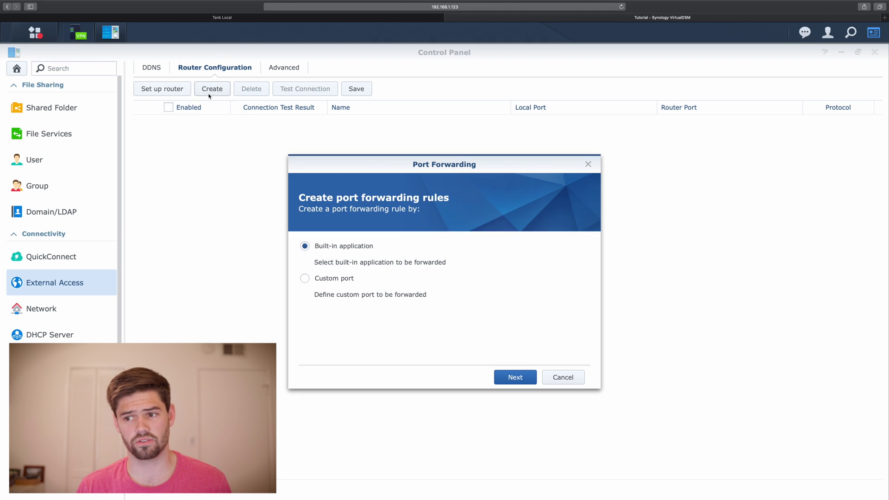
click(516, 380)
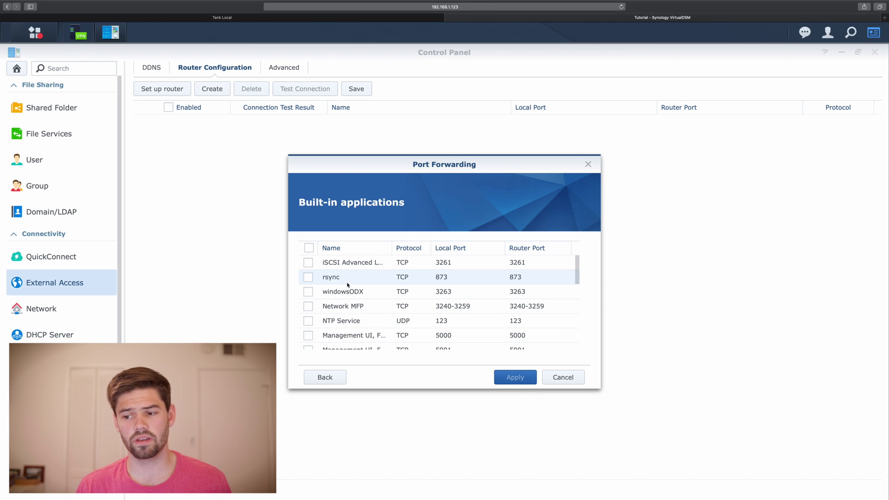
scroll(352, 292, down, 2)
scroll(349, 286, down, 4)
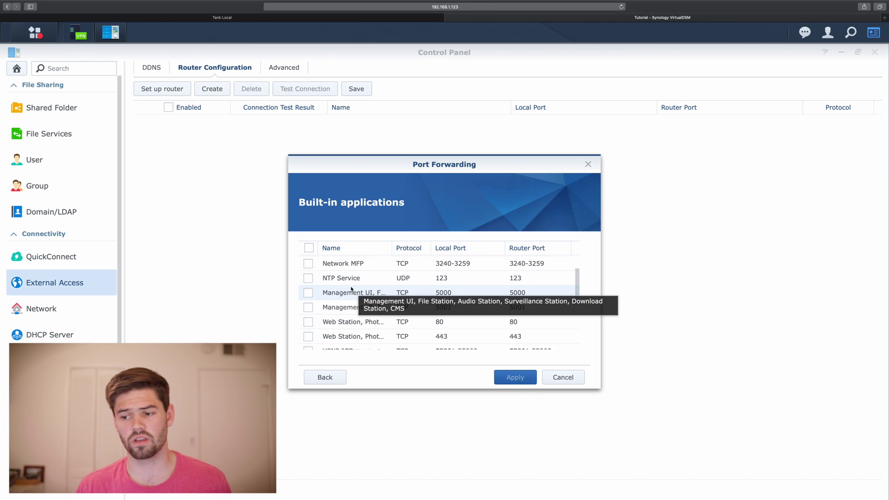
scroll(352, 289, down, 5)
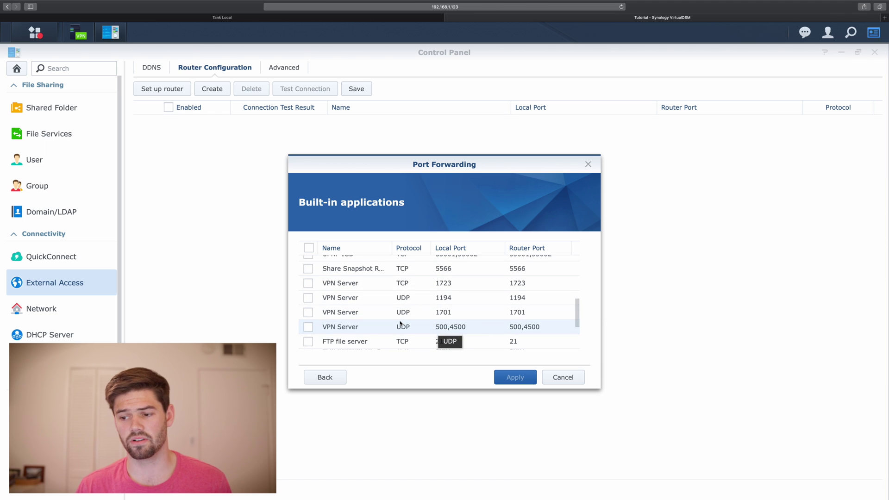
scroll(399, 324, down, 1)
scroll(309, 283, up, 1)
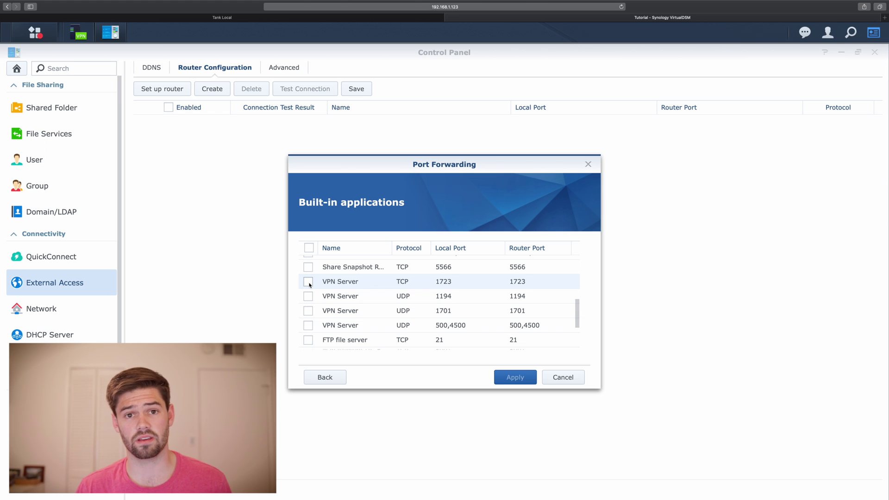
click(309, 283)
click(309, 296)
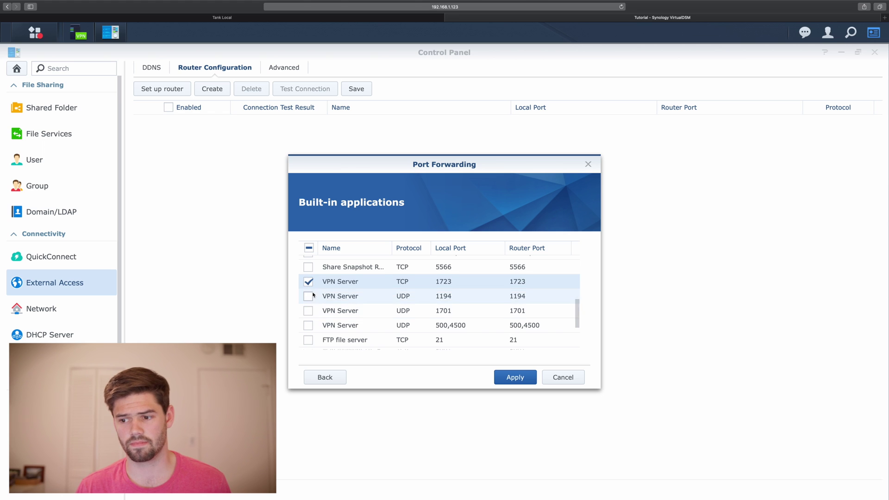
click(309, 311)
click(308, 326)
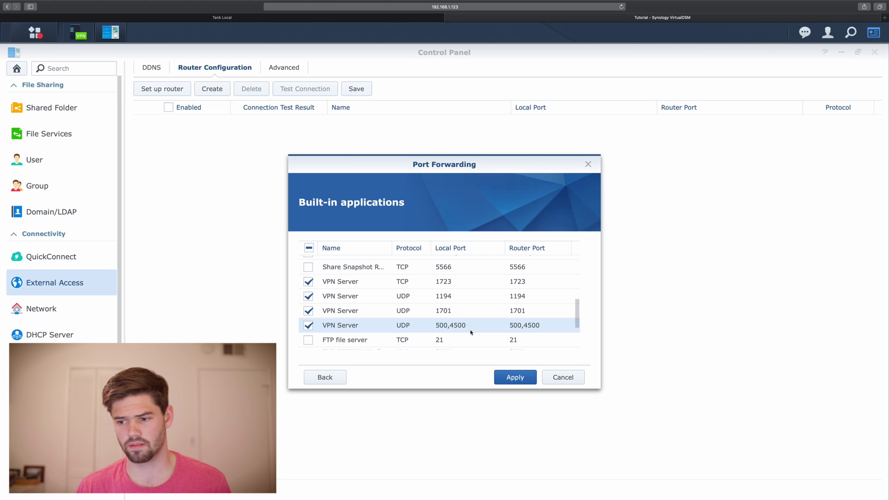
Step: Add the four VPN Server rules and save them, overwriting the router's existing rules
click(515, 377)
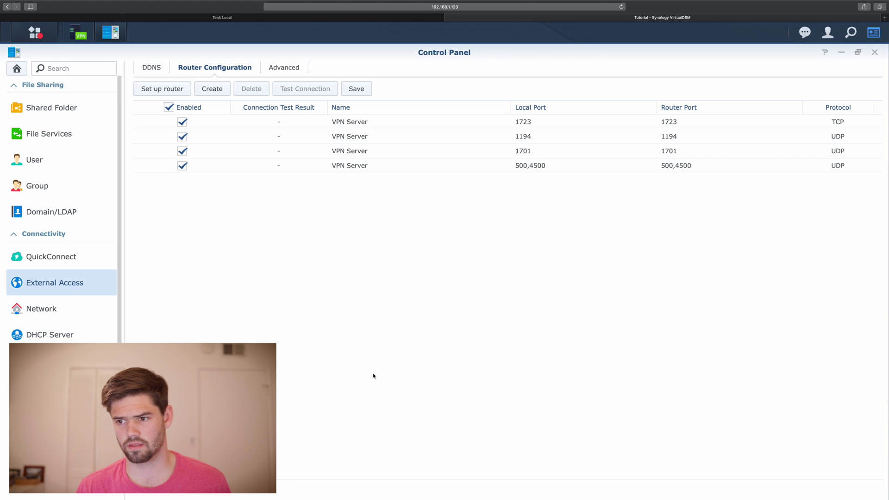
click(362, 95)
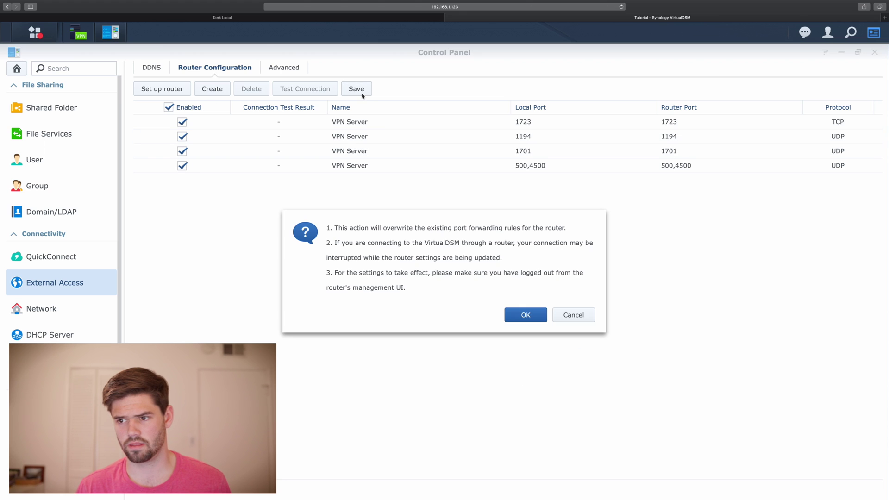
click(536, 319)
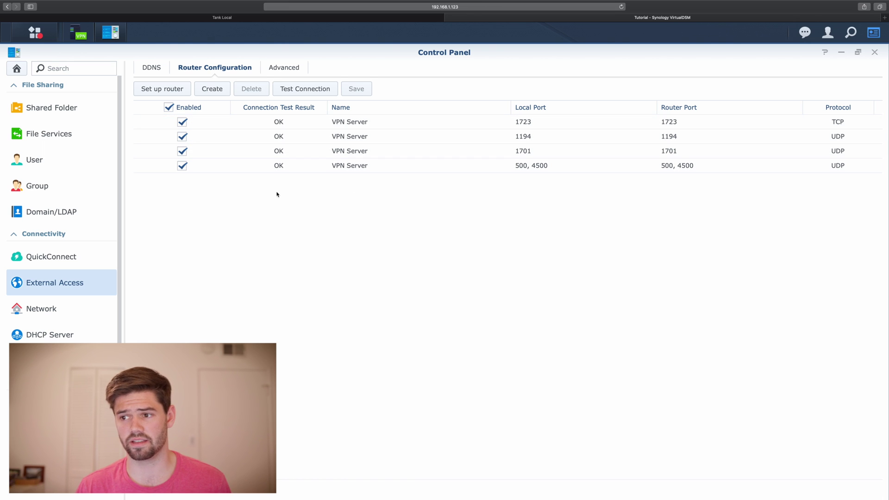
Step: Close Control Panel, apply the L2TP/IPSec settings, and switch to the Mac desktop
click(875, 52)
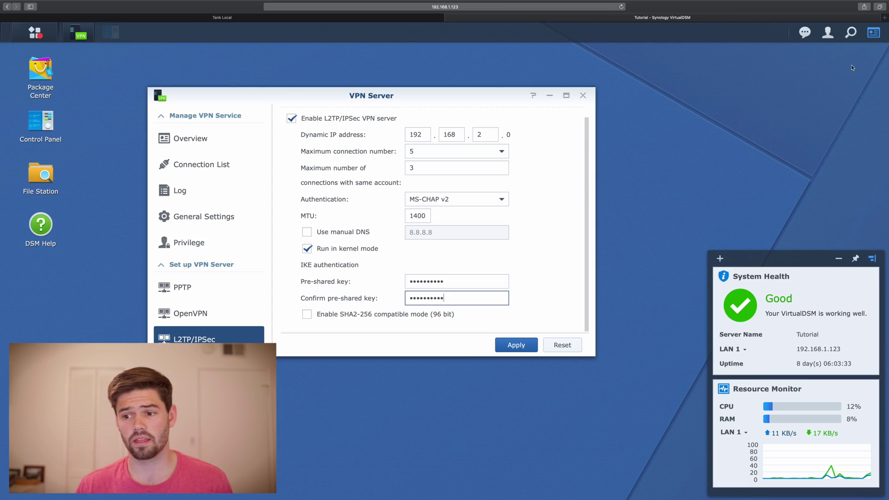
click(507, 345)
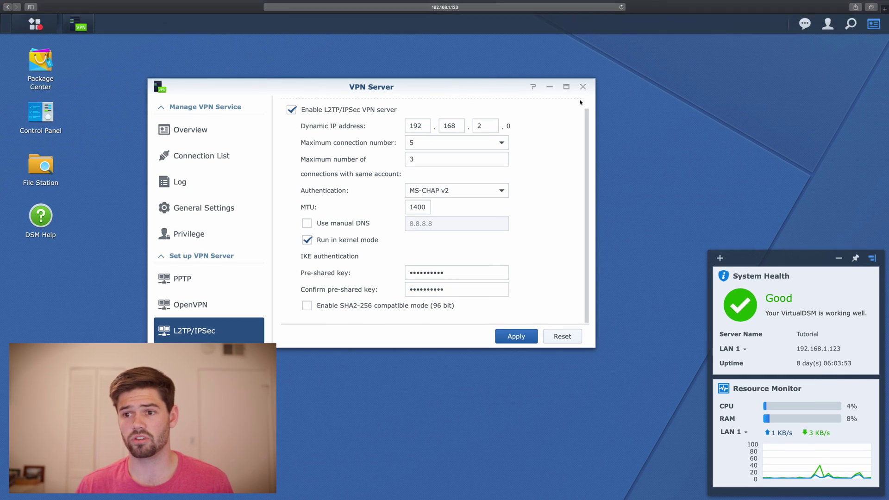
key(ctrl+Left)
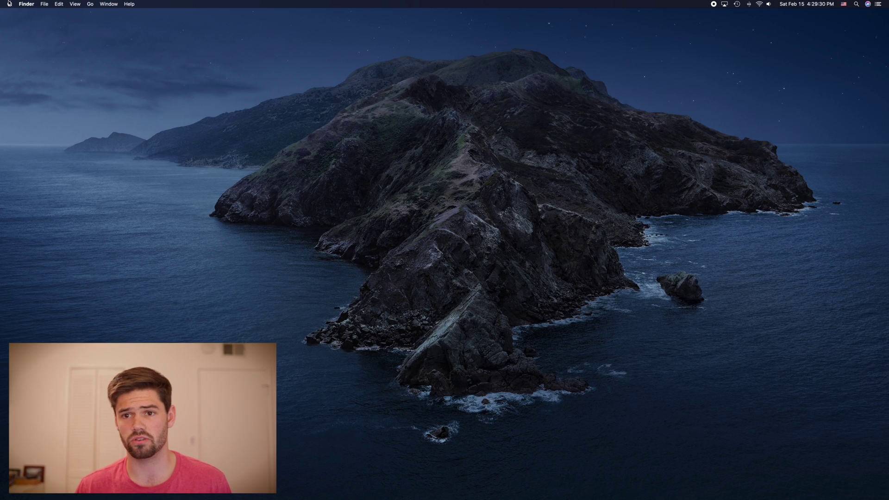
Step: Open the Network pane in macOS System Preferences
click(9, 4)
click(35, 23)
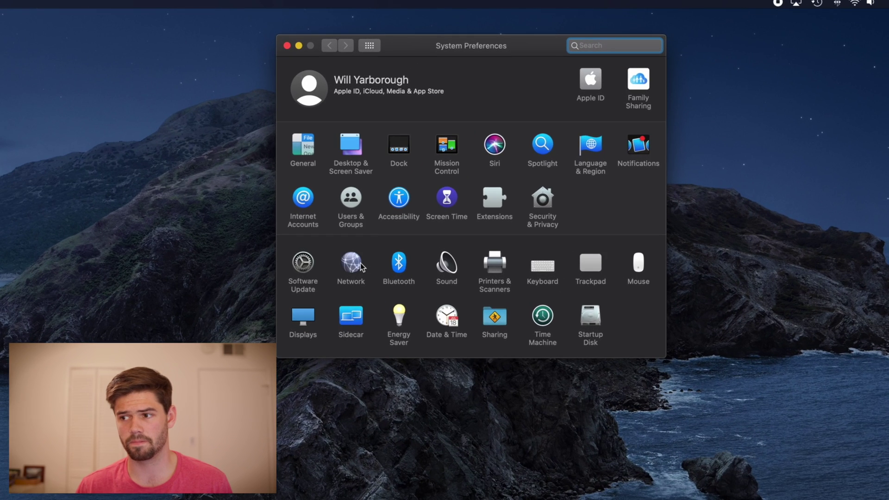
click(465, 161)
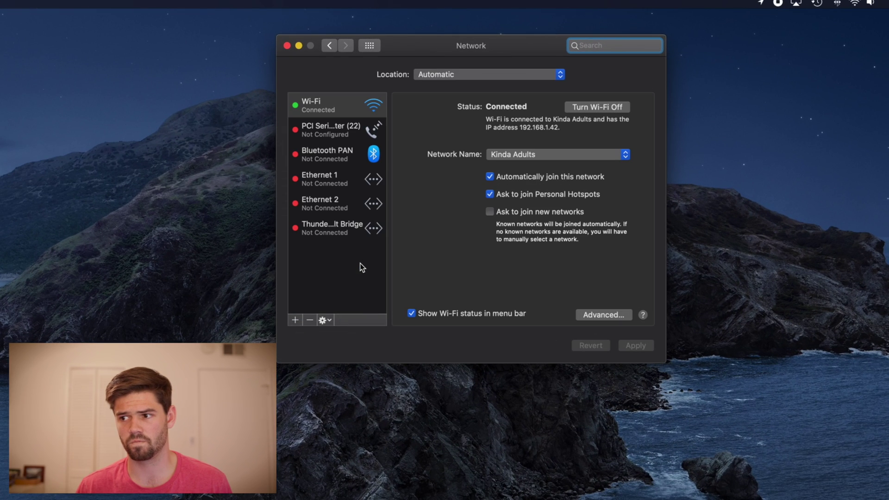
Step: Create a VPN service of type L2TP over IPSec named HomeVPN
click(297, 320)
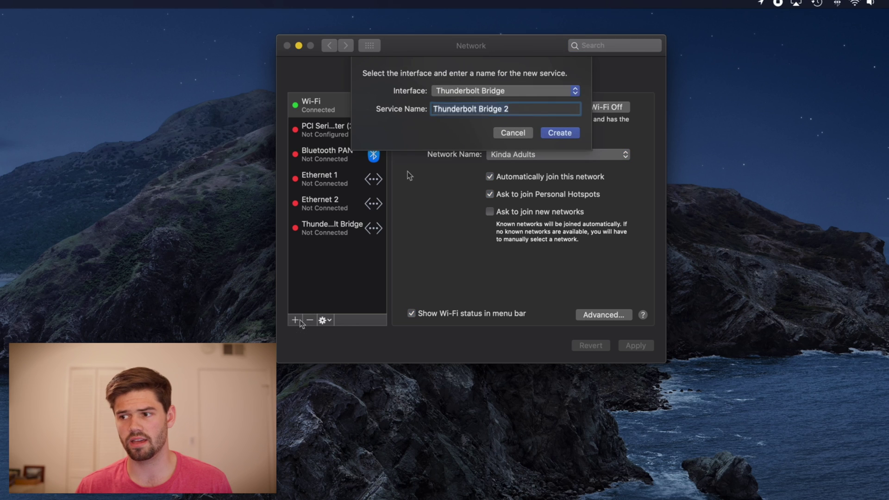
click(442, 89)
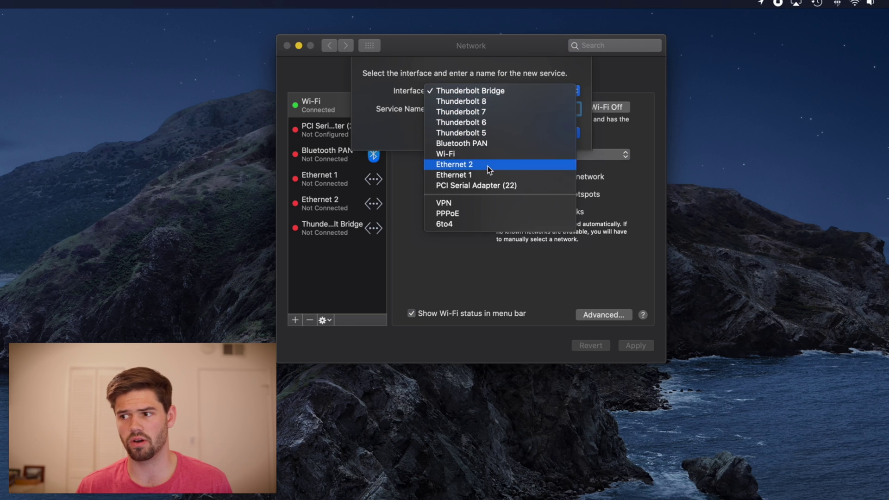
click(480, 207)
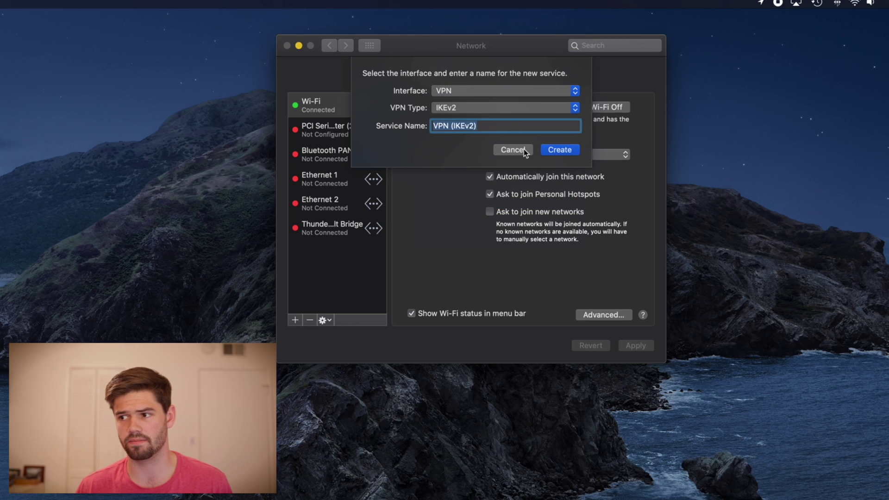
click(492, 107)
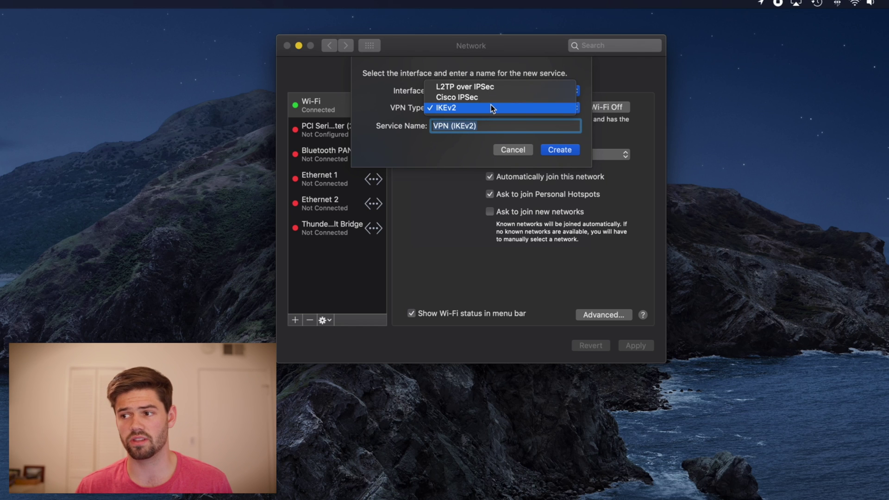
click(487, 87)
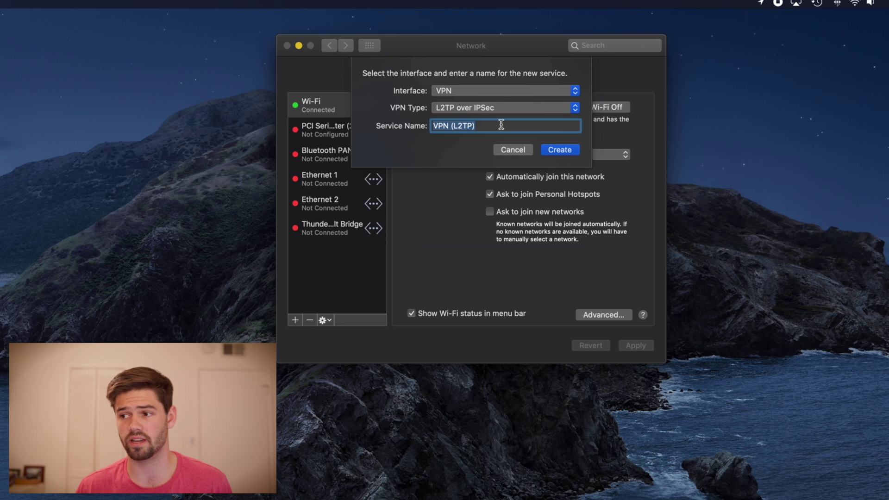
text(HomeVPN)
key(Return)
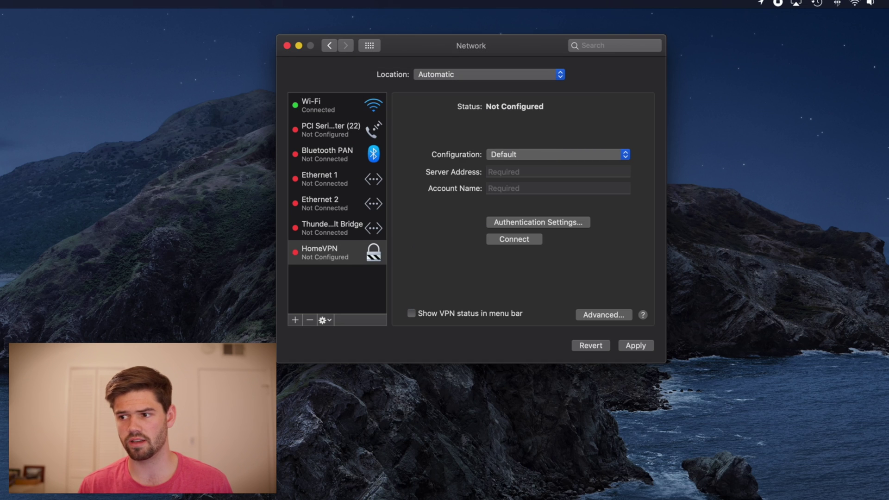
click(520, 171)
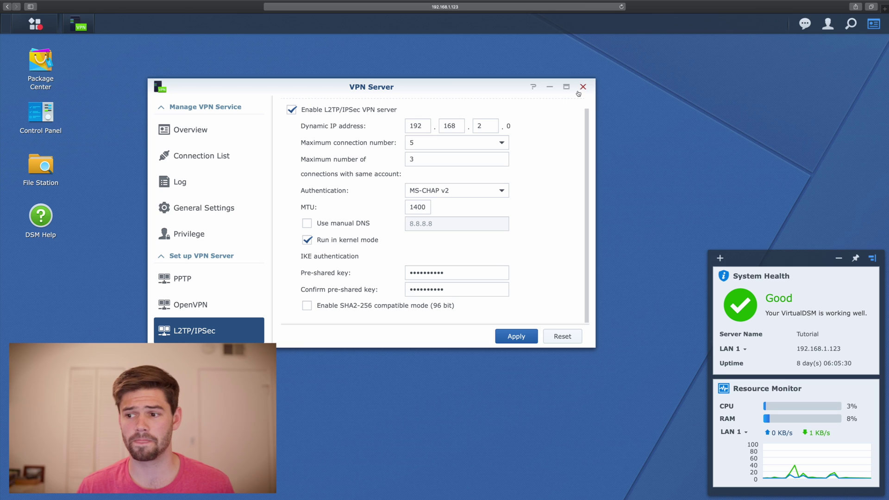
Step: Launch Control Panel from its DSM desktop icon over the VPN Server window
click(41, 118)
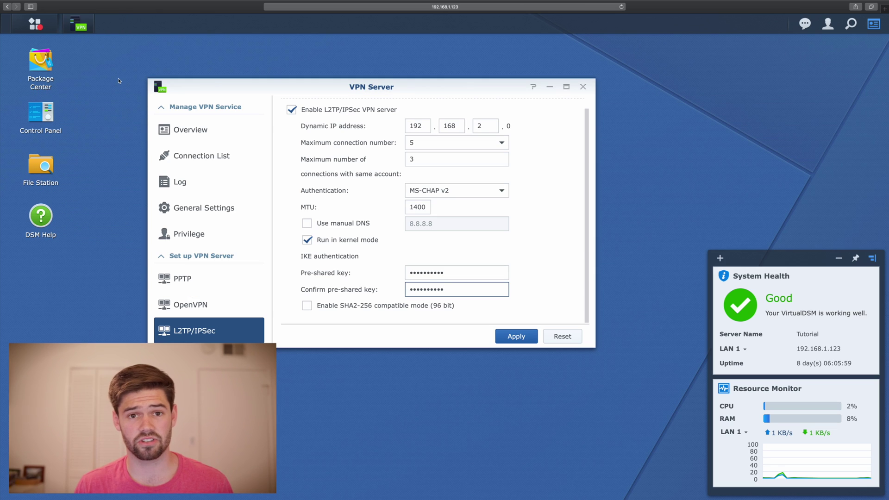
click(36, 114)
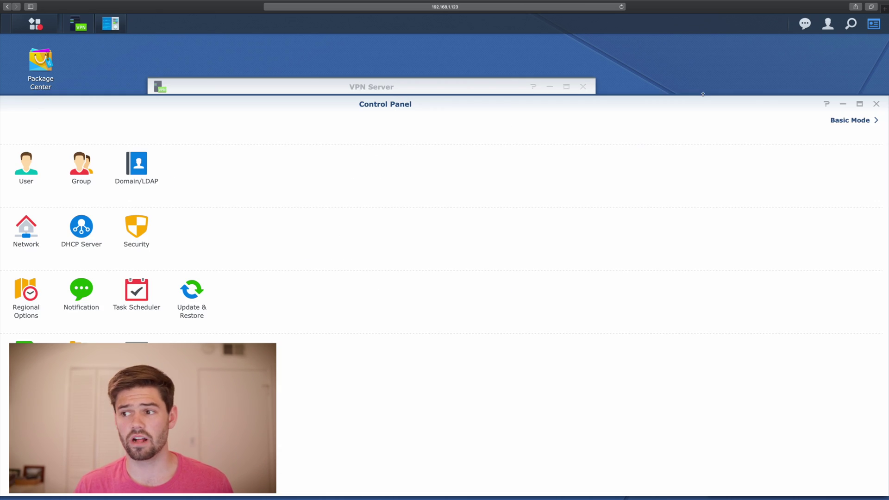
Step: Maximize Control Panel and select the existing spaceRex.synology.me entry under External Access DDNS
click(860, 104)
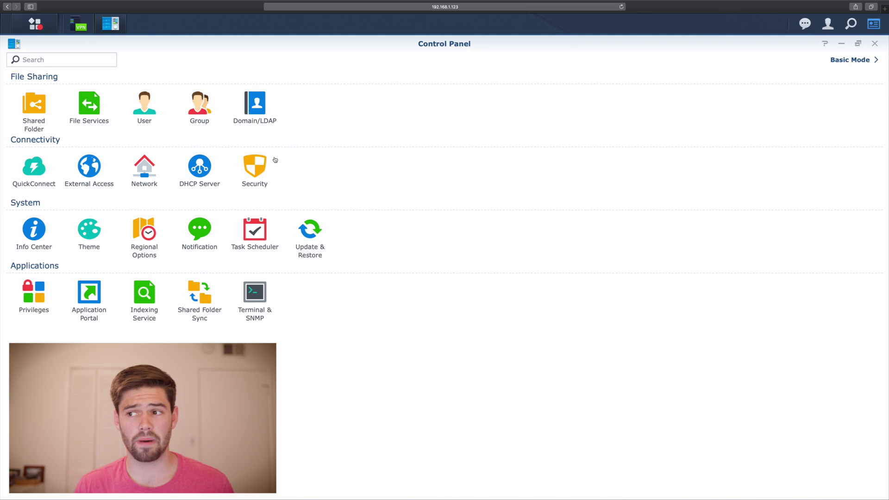
click(89, 167)
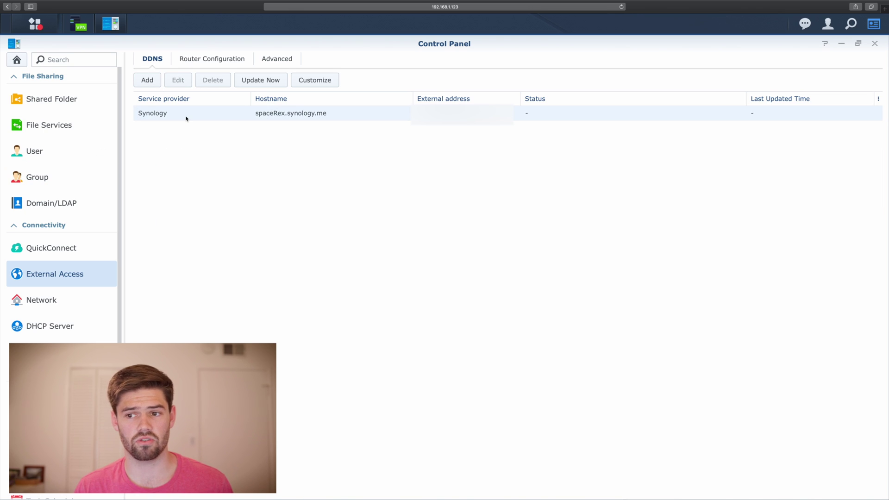
click(185, 113)
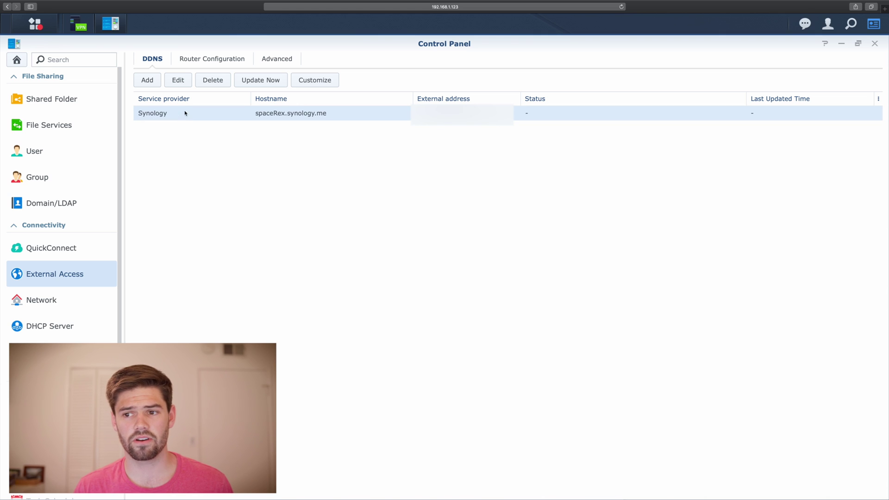
Step: Try adding a Synology DDNS hostname, dismiss the one-per-provider warning, and cancel
click(148, 81)
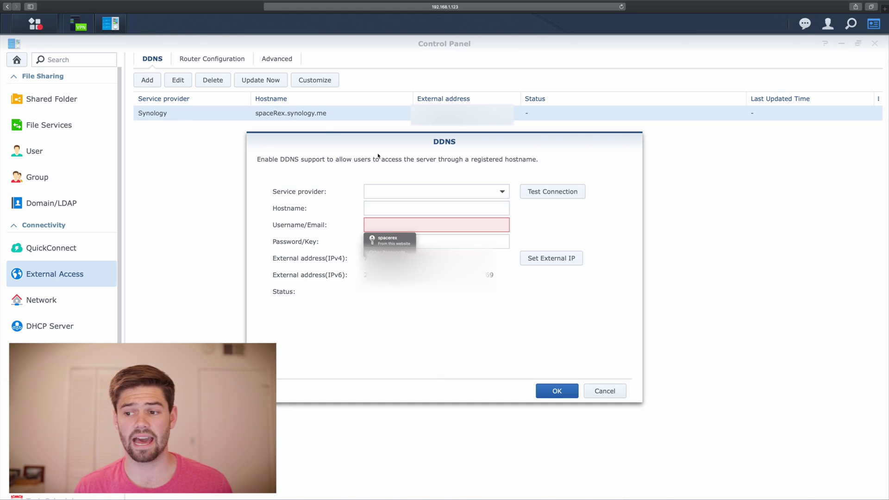
click(502, 192)
click(392, 207)
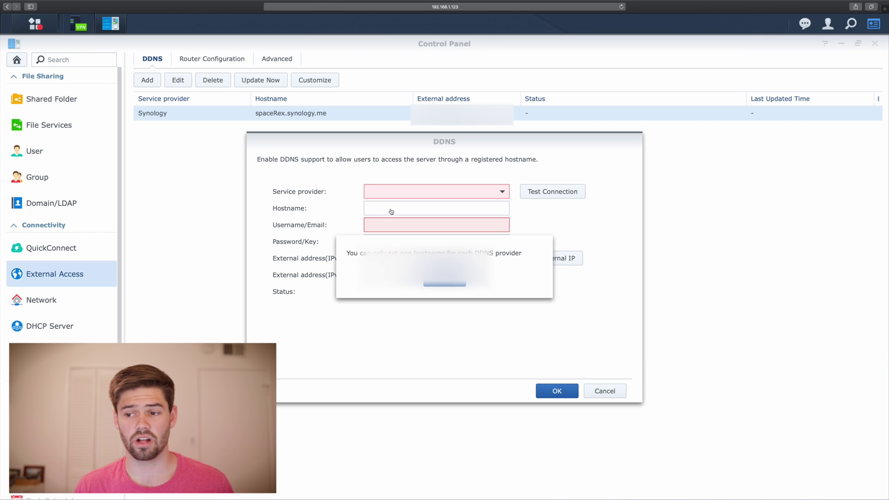
click(446, 284)
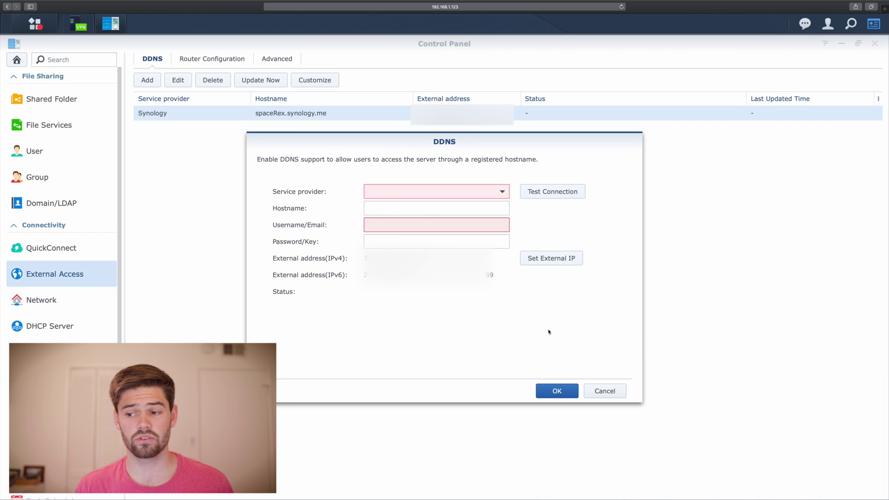
click(605, 391)
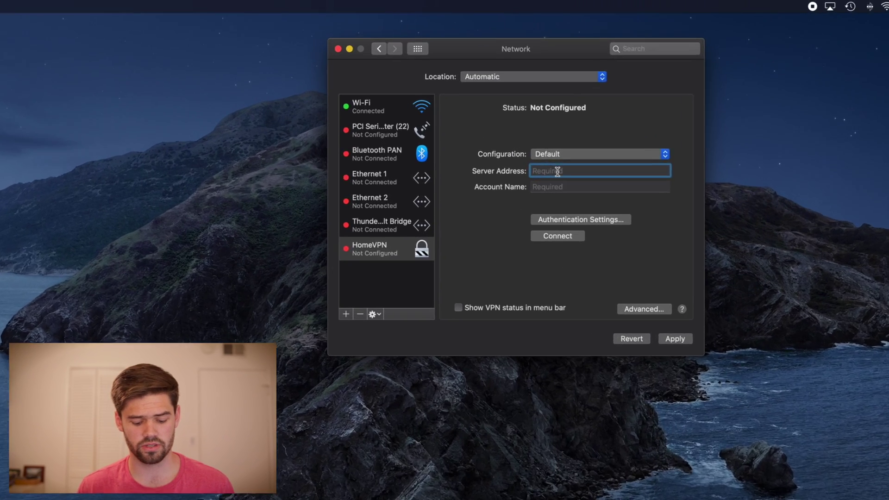
Step: Set HomeVPN's server address to spacerex.synology.me, enter the account name, and open Authentication Settings
text(spacerex.synology.me)
key(Tab)
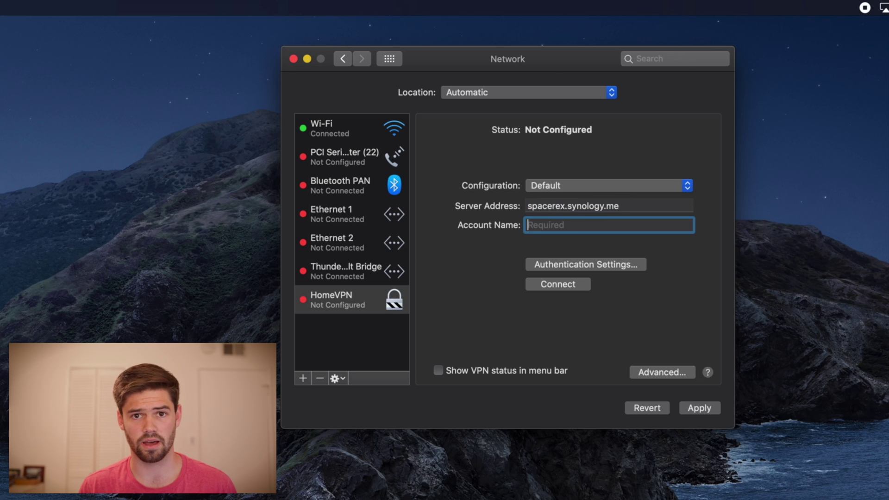
text(spacerex)
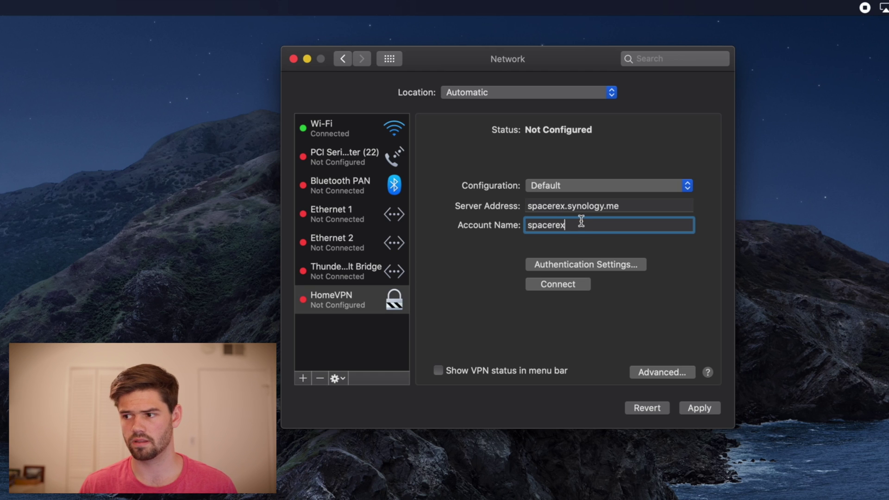
click(588, 263)
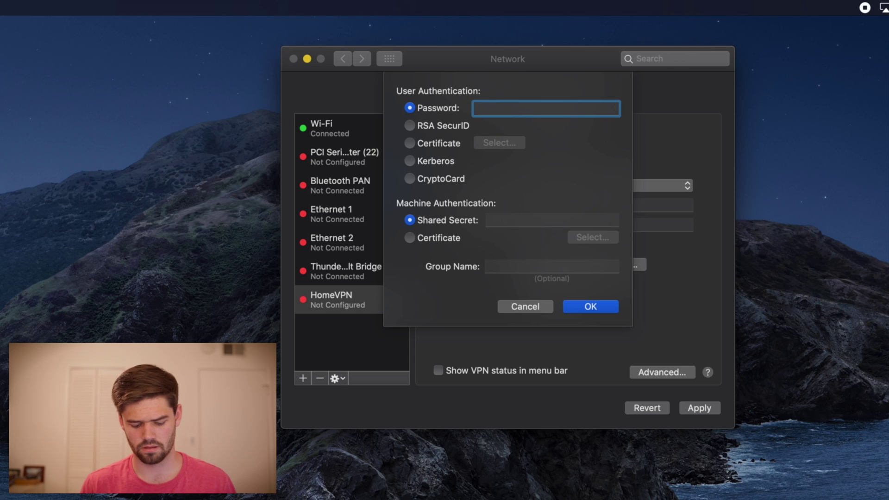
Step: Enter the user password and shared secret, then apply and connect HomeVPN to get IP 192.168.2.1
text(********)
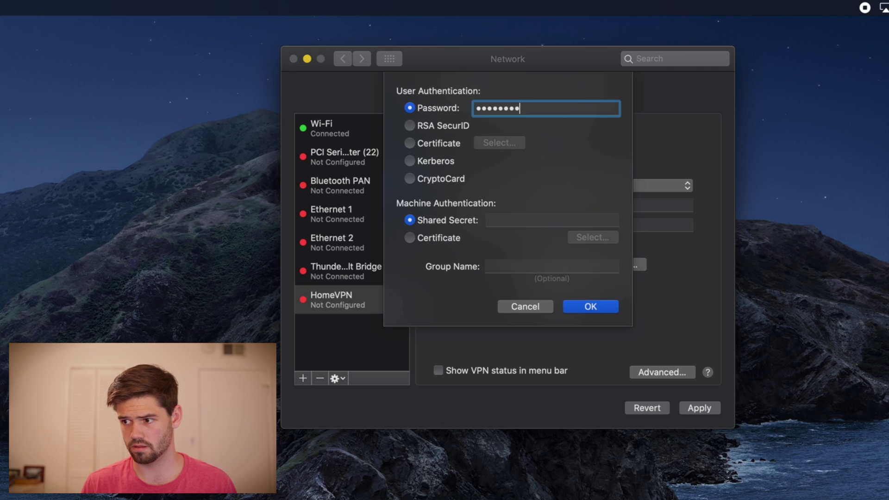
key(Tab)
text(**)
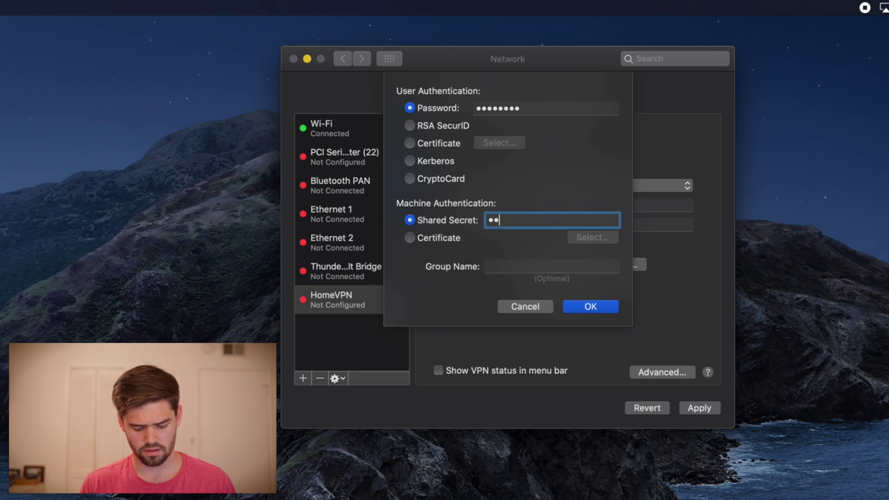
text(******)
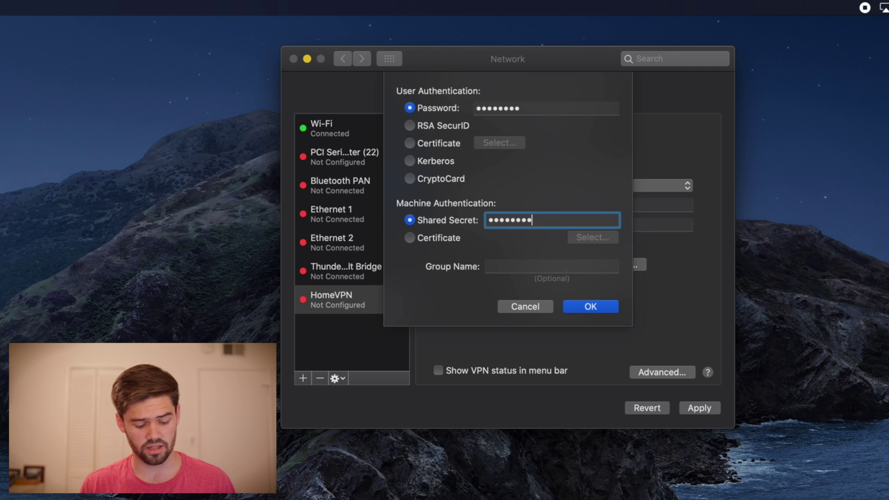
text(****)
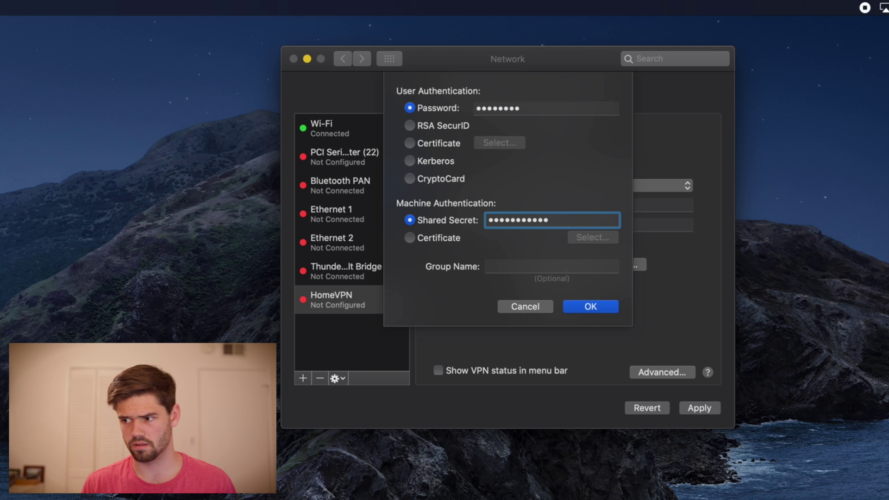
key(Return)
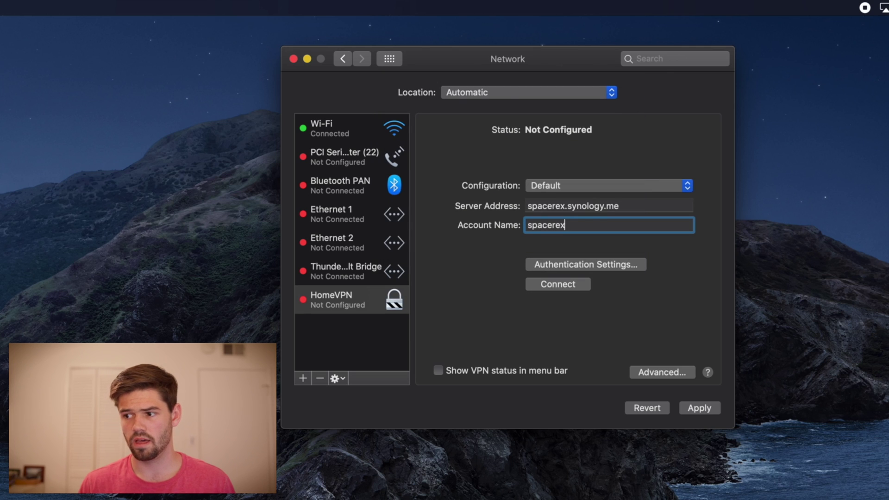
click(555, 288)
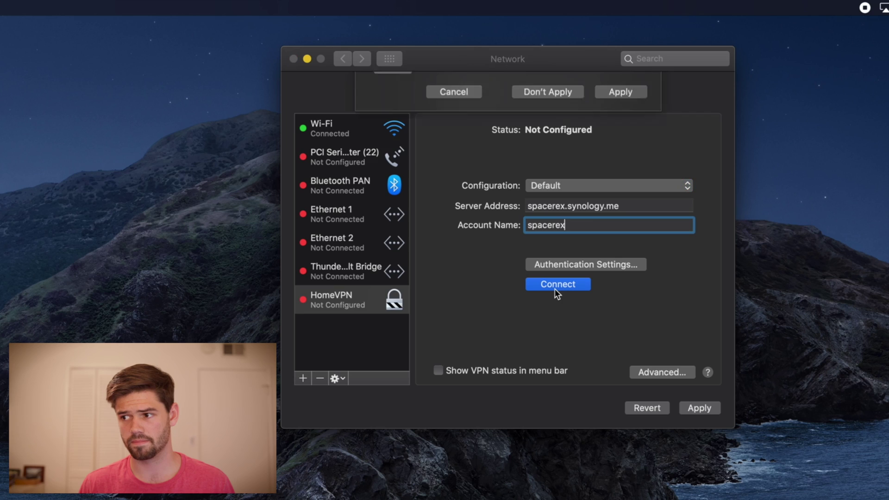
click(621, 92)
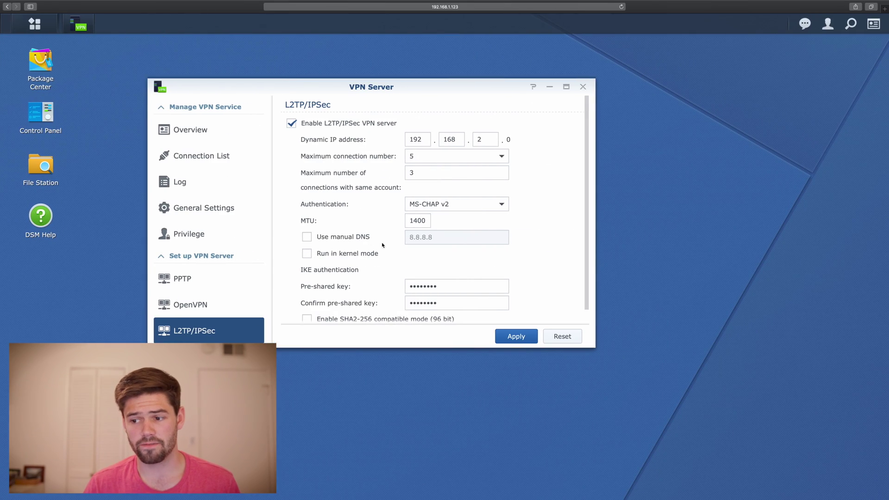
Step: Scroll the DSM L2TP/IPSec panel, then return to the Mac's Network preferences showing HomeVPN connected
scroll(318, 270, down, 1)
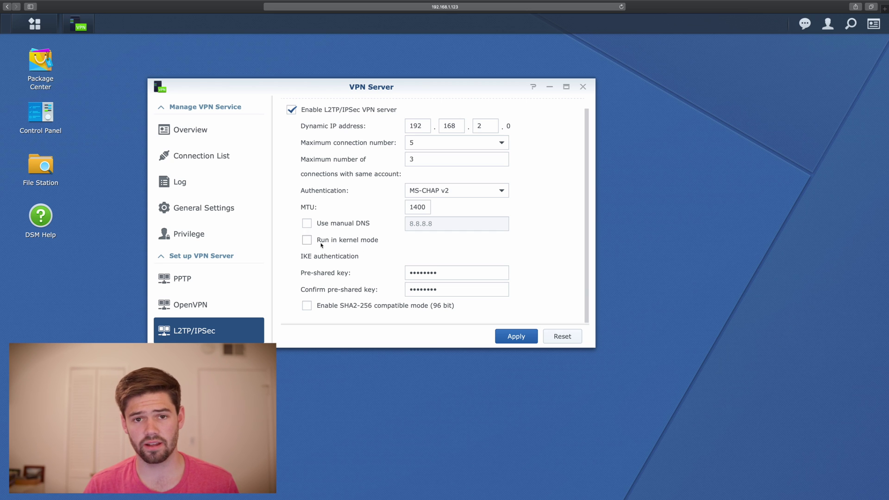
key(ctrl+Left)
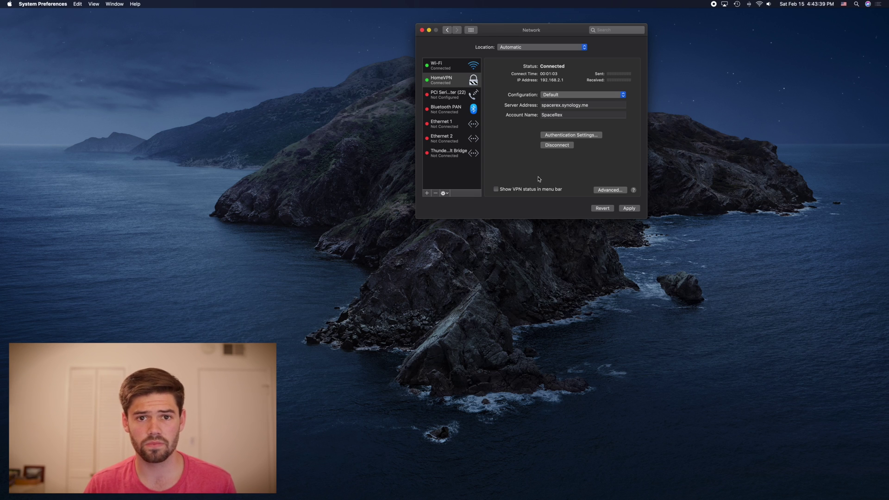
click(604, 191)
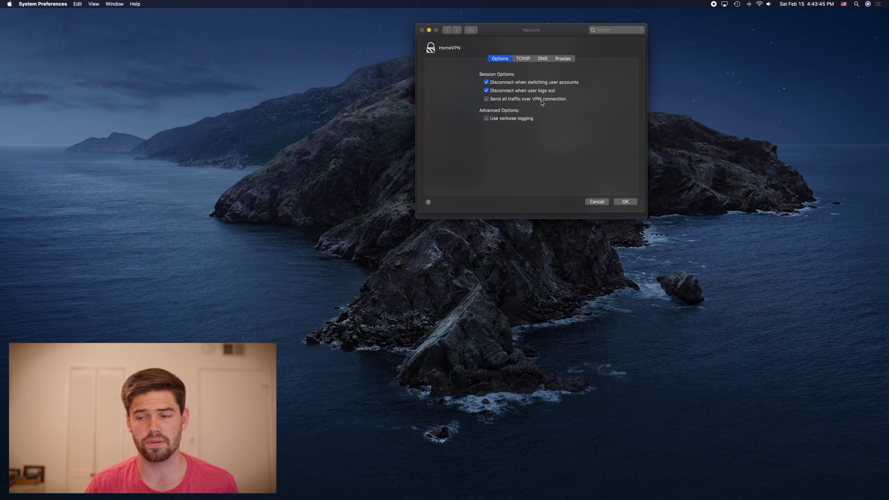
click(626, 202)
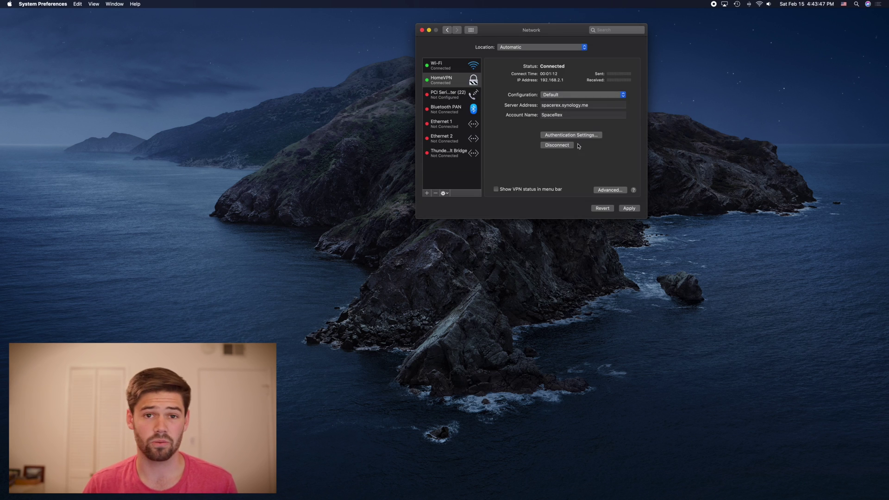